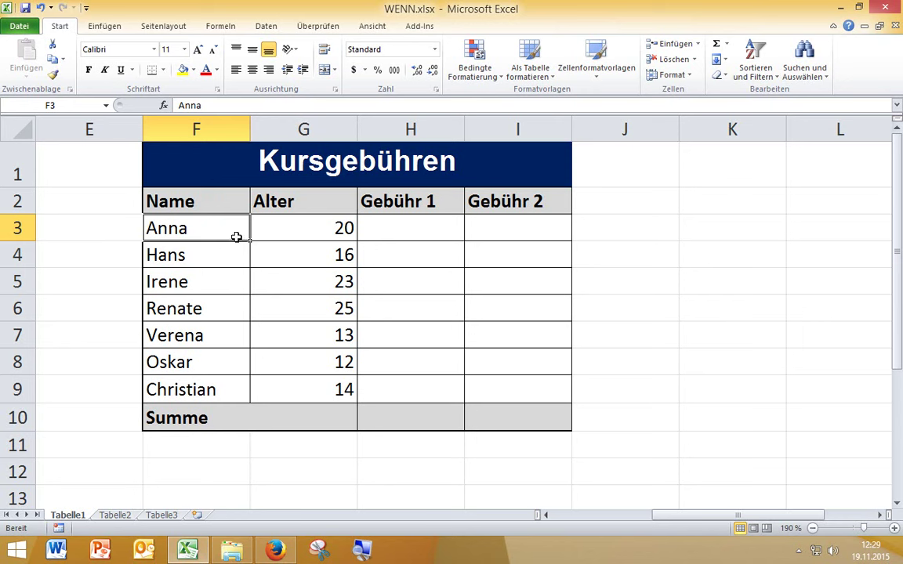
Highlight the list of names, then the Alter heading and all ages in the table.
{"action": "left_click", "coordinate": [204, 125]}
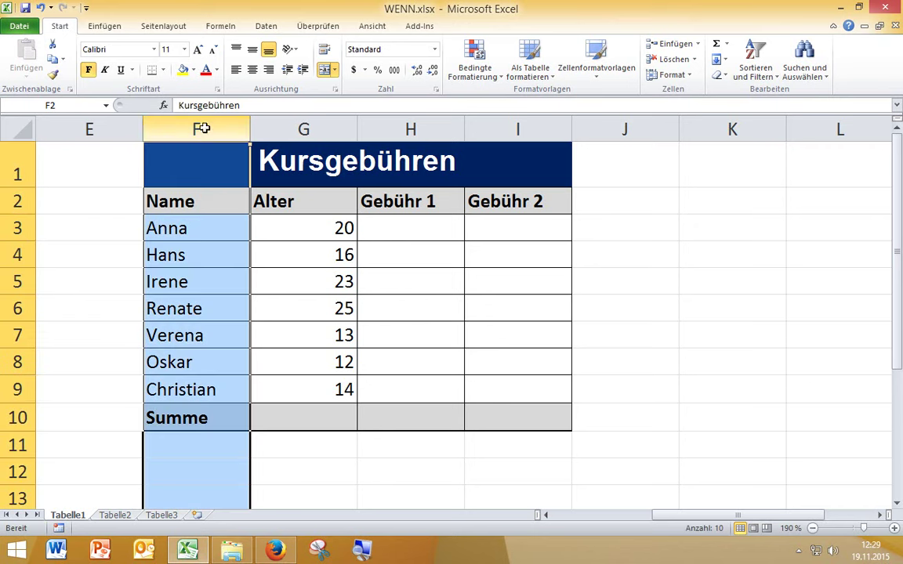
{"action": "left_click", "coordinate": [231, 227]}
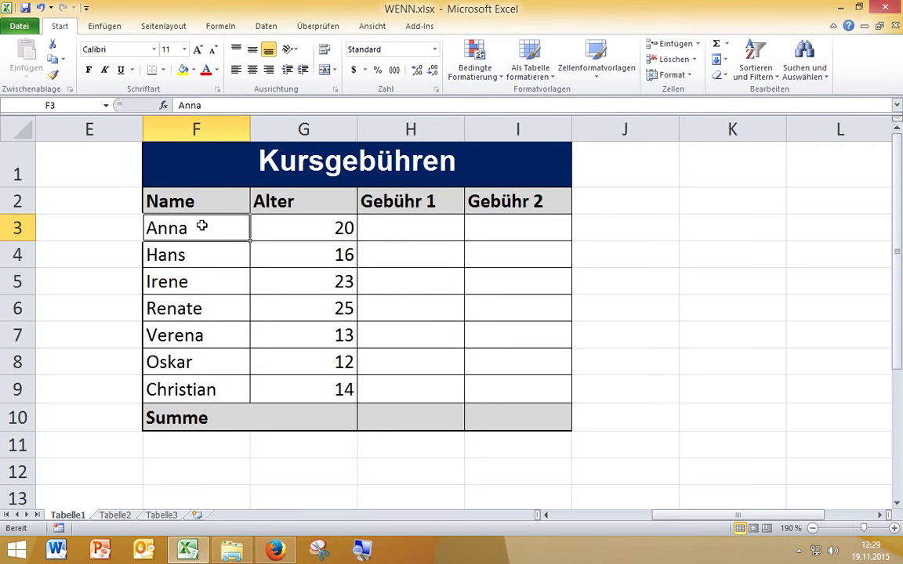
{"action": "left_click_drag", "start_coordinate": [193, 229], "coordinate": [203, 381]}
{"action": "left_click", "coordinate": [300, 461]}
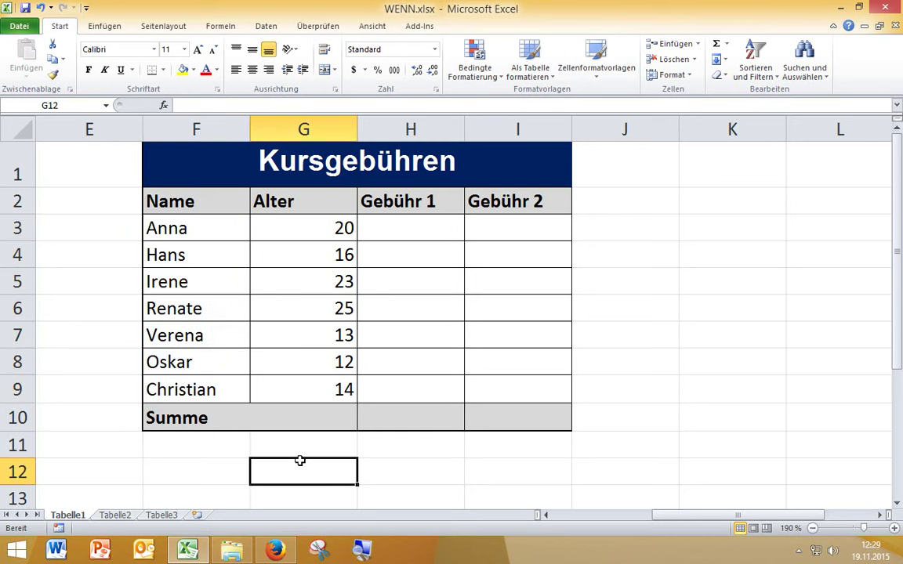
{"action": "left_click", "coordinate": [317, 127]}
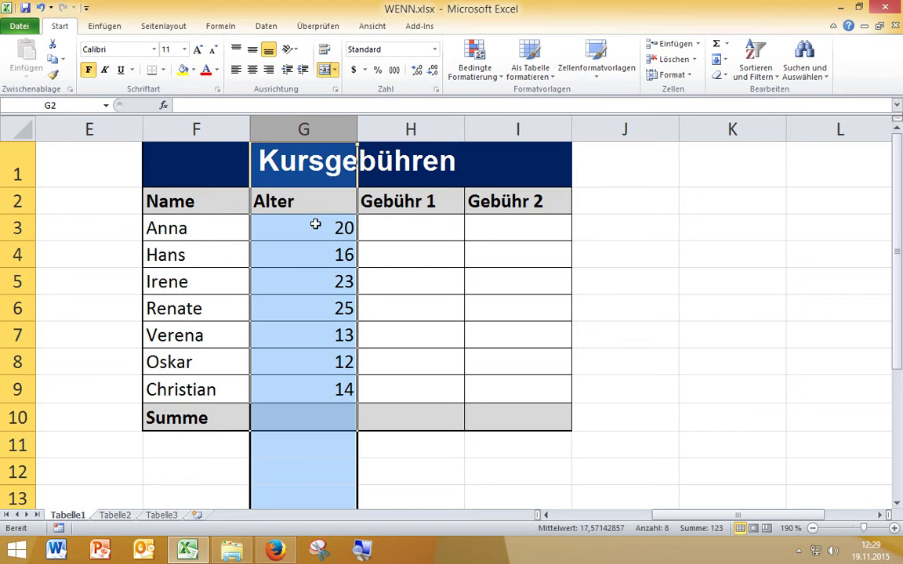
{"action": "left_click", "coordinate": [315, 225]}
{"action": "left_click", "coordinate": [312, 199]}
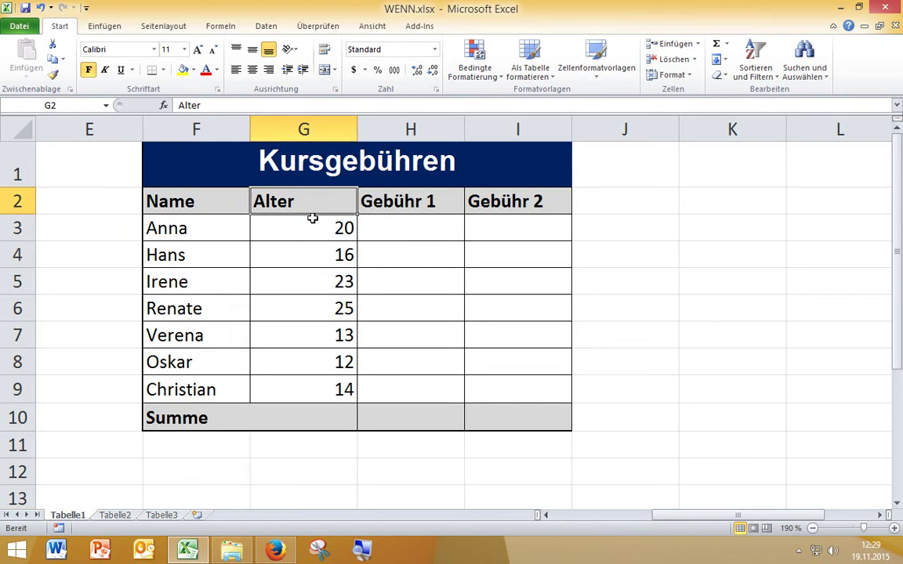
{"action": "left_click_drag", "start_coordinate": [313, 219], "coordinate": [322, 392]}
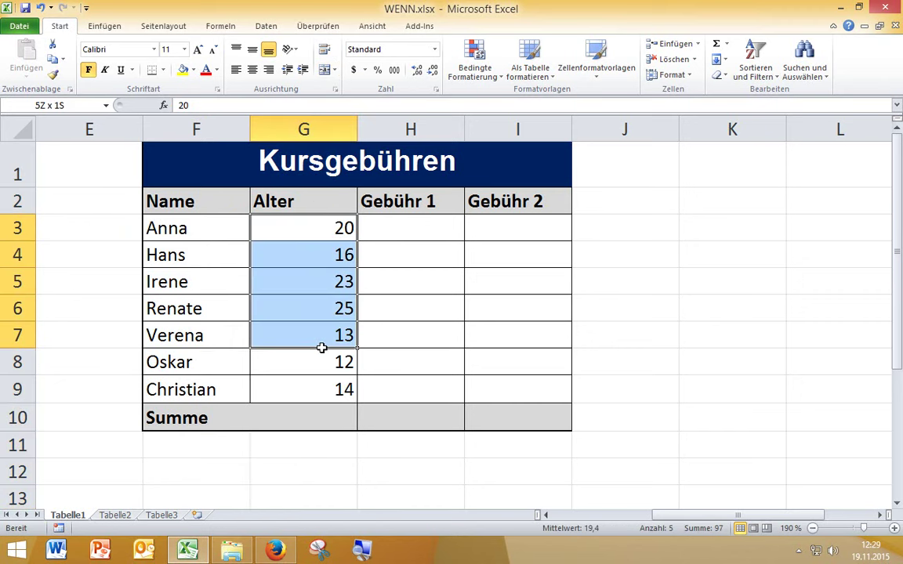
Enter fee amounts 100 in H12 and 50 in H13, then select H3.
{"action": "left_click", "coordinate": [398, 466]}
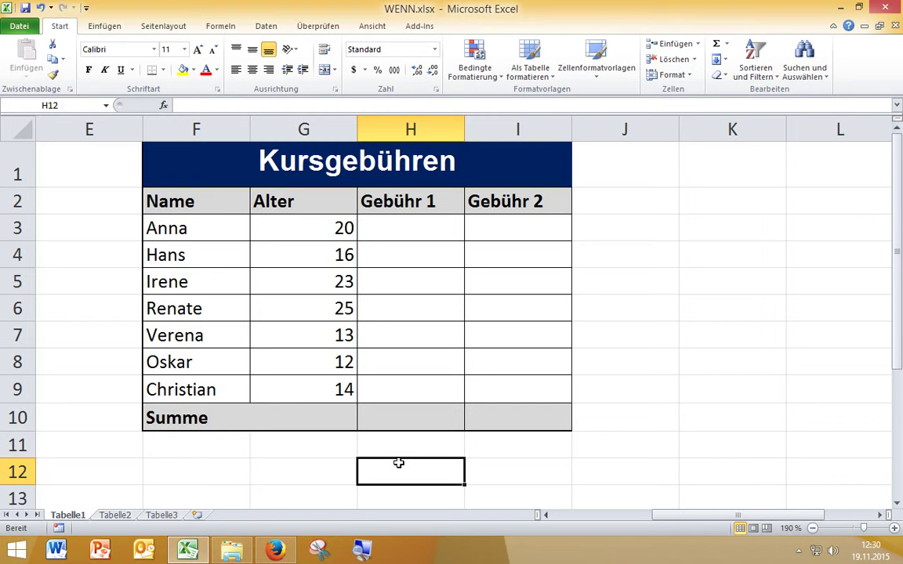
{"action": "type", "text": "100"}
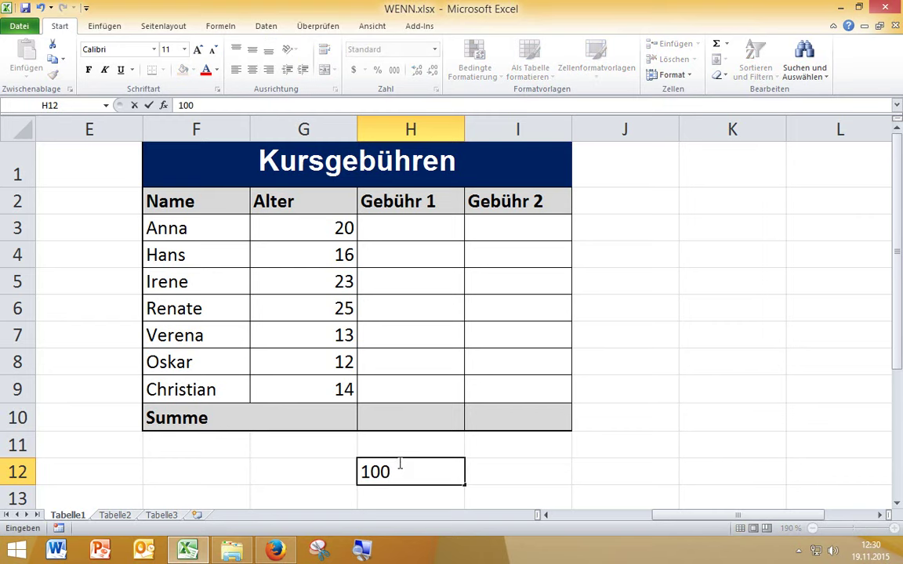
{"action": "key", "text": "Return"}
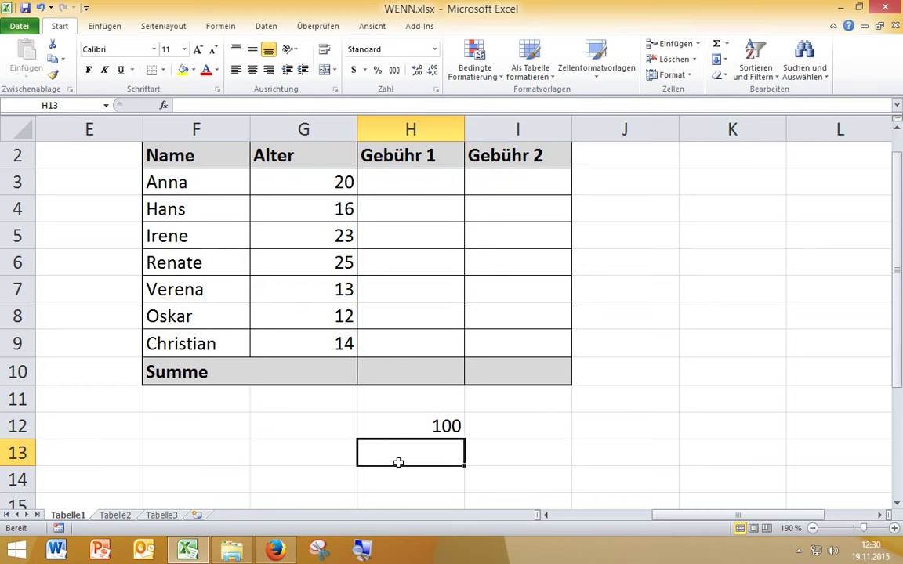
{"action": "type", "text": "50"}
{"action": "key", "text": "Return"}
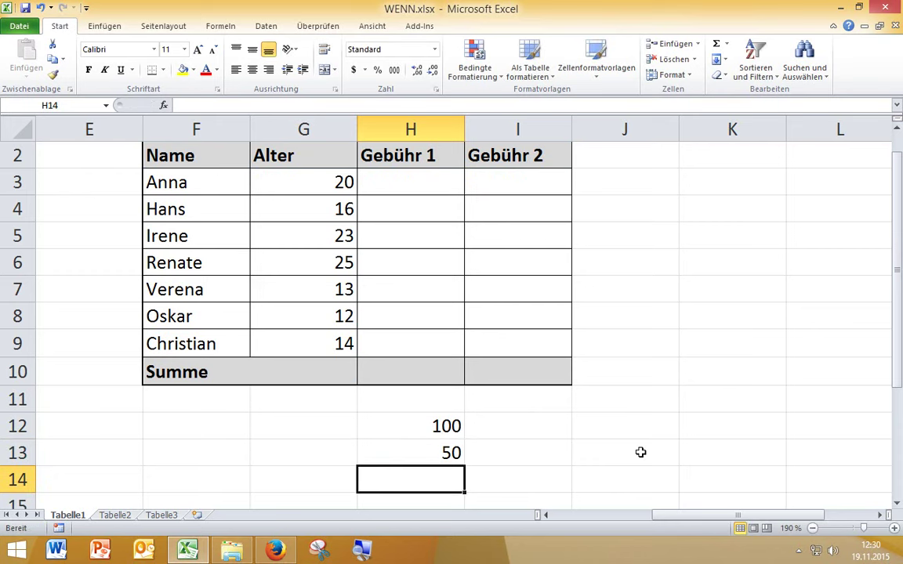
{"action": "scroll", "coordinate": [641, 452], "scroll_direction": "up", "scroll_amount": 1}
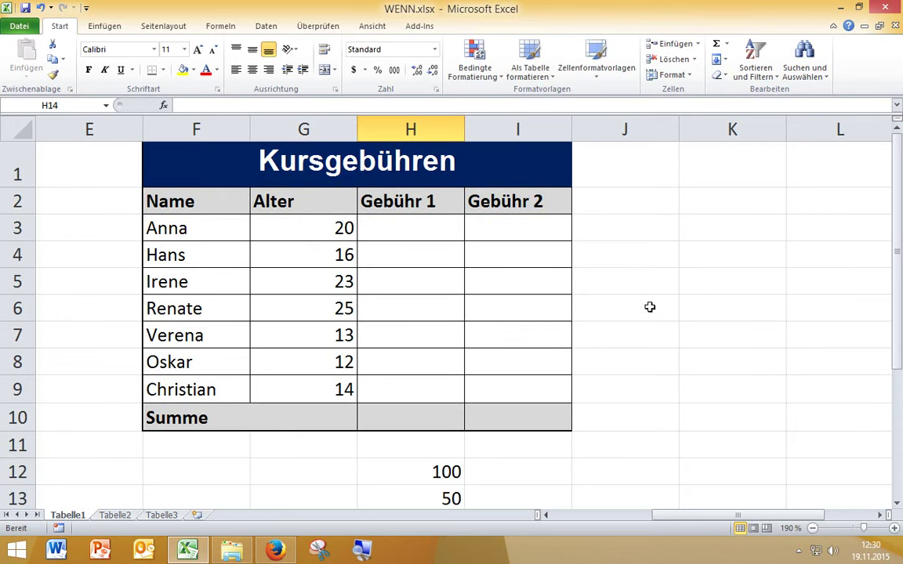
{"action": "left_click", "coordinate": [405, 227]}
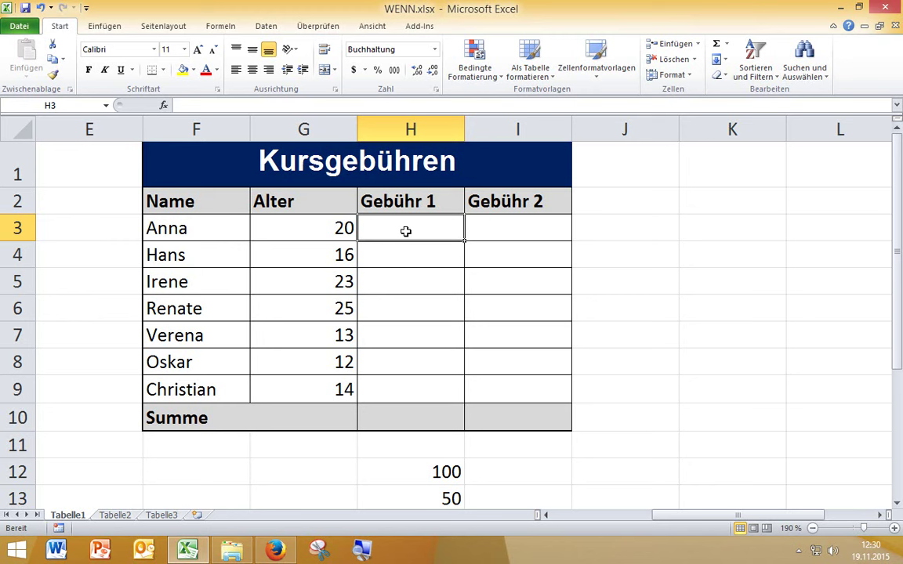
Enter =Wenn(G3>16;100;50) in H3 so the first person's fee shows 100,00 €.
{"action": "type", "text": "="}
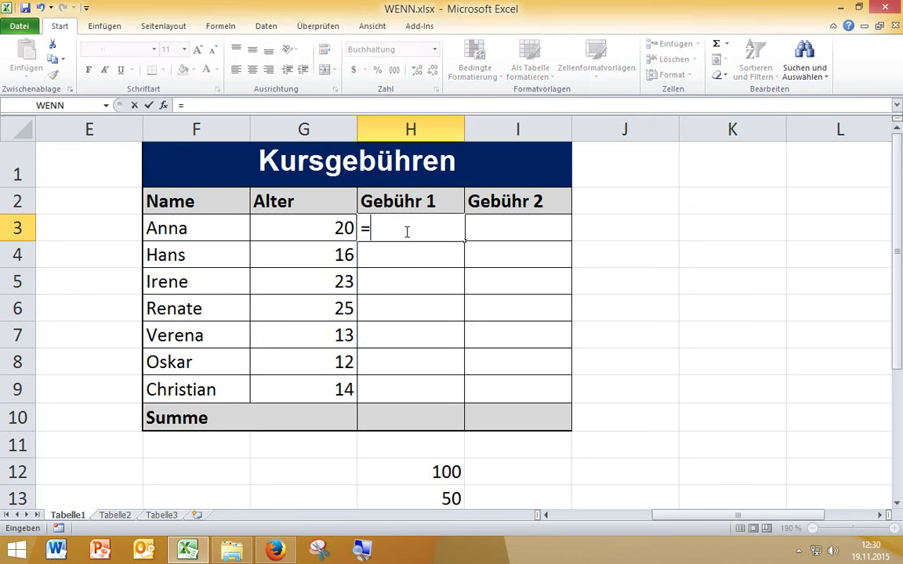
{"action": "type", "text": "Wenn"}
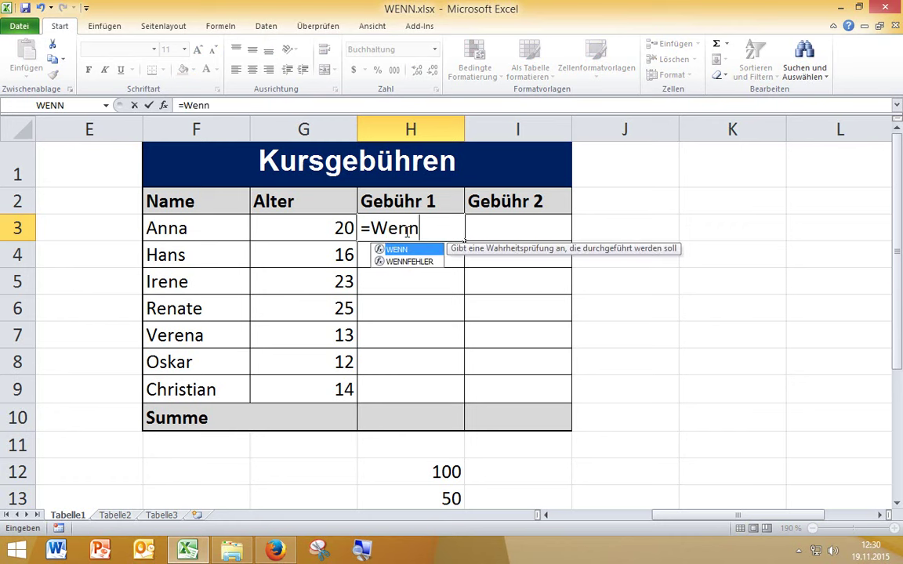
{"action": "type", "text": "("}
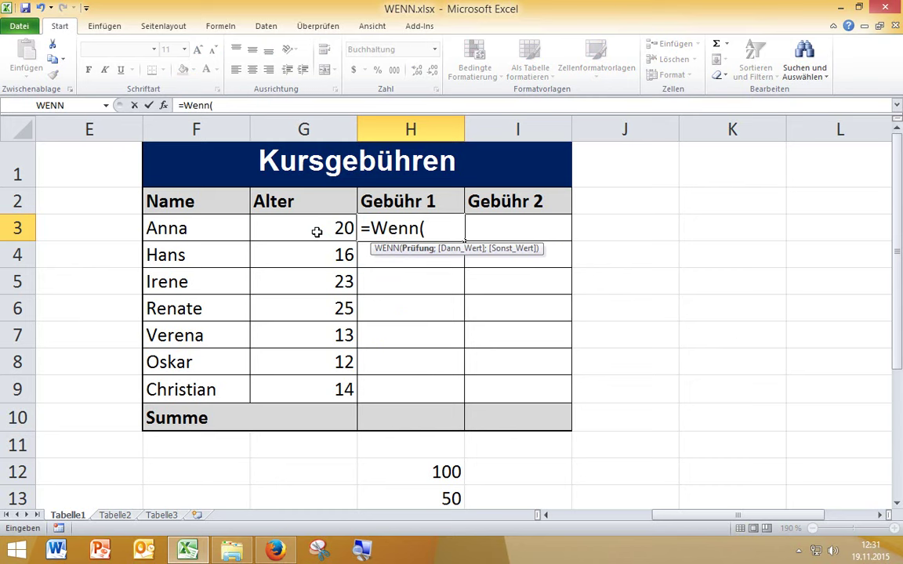
{"action": "left_click", "coordinate": [317, 232]}
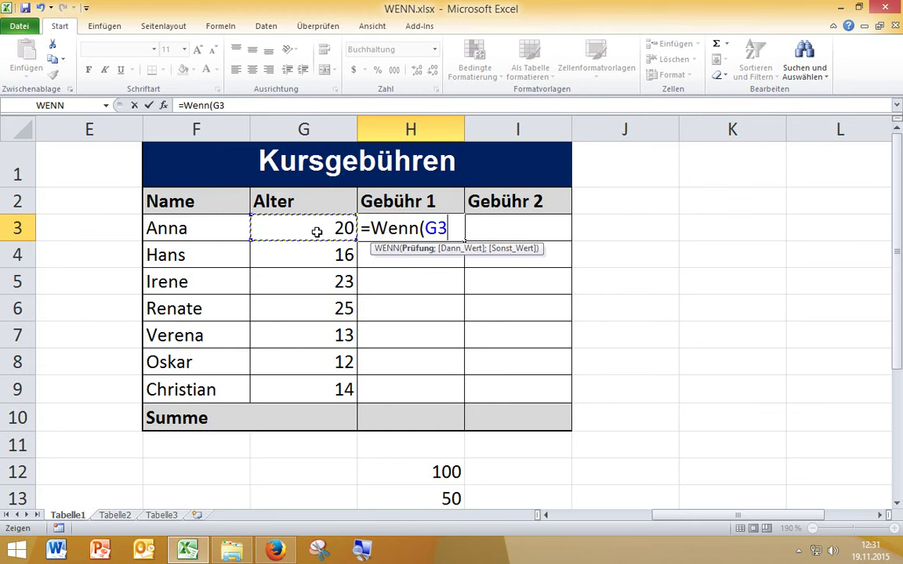
{"action": "type", "text": ">"}
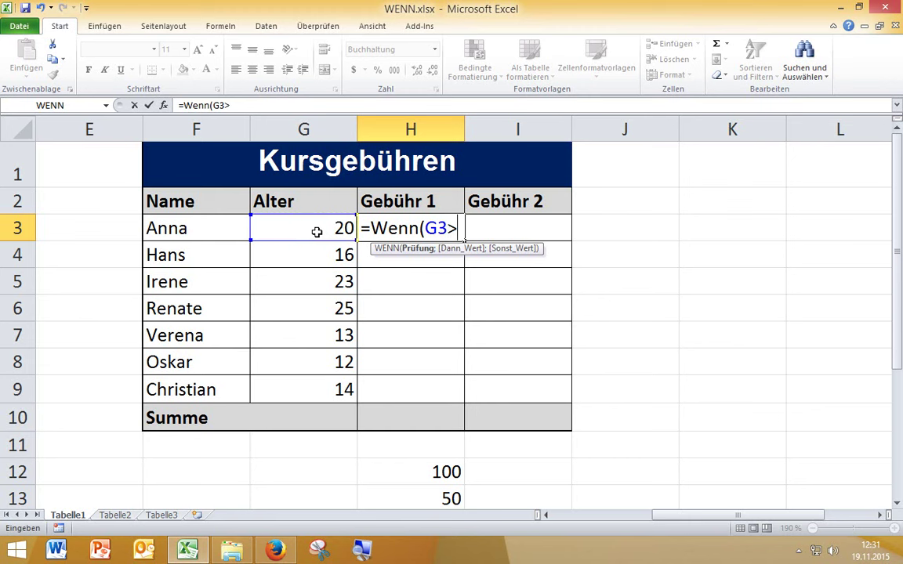
{"action": "type", "text": "16"}
{"action": "type", "text": ";"}
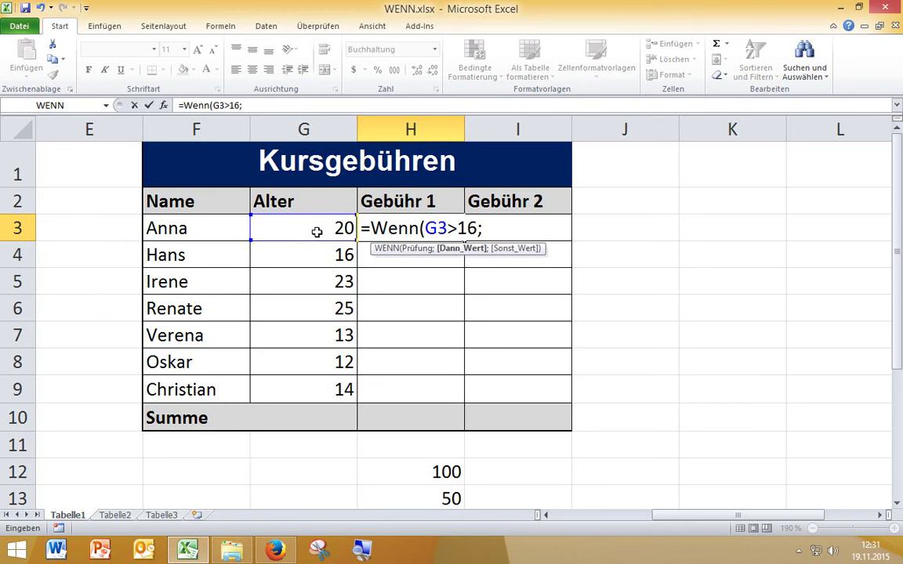
{"action": "type", "text": "100"}
{"action": "type", "text": ";"}
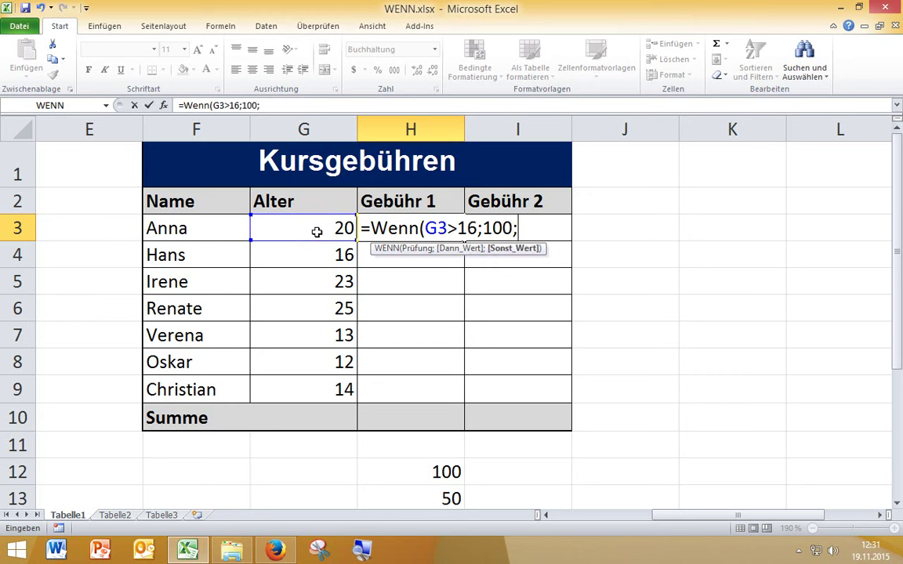
{"action": "type", "text": "50)"}
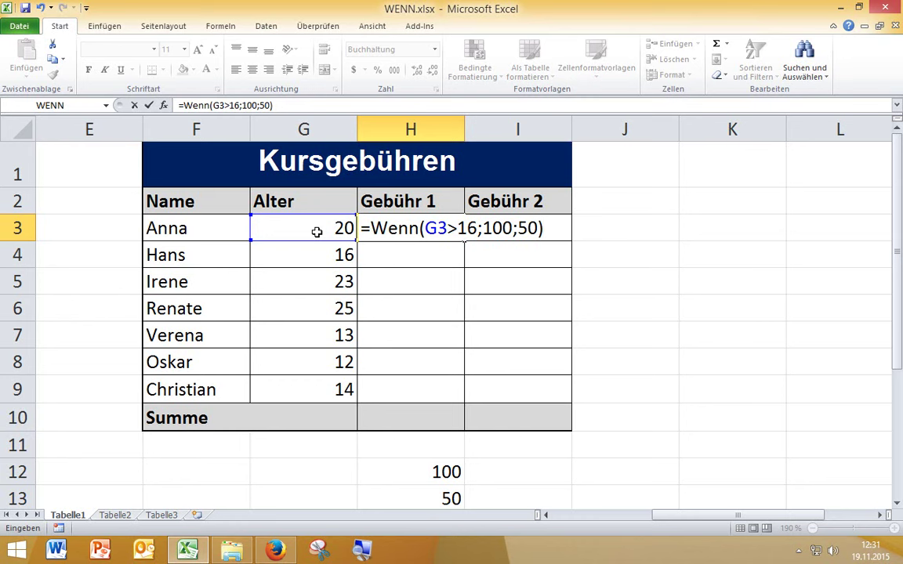
{"action": "key", "text": "Return"}
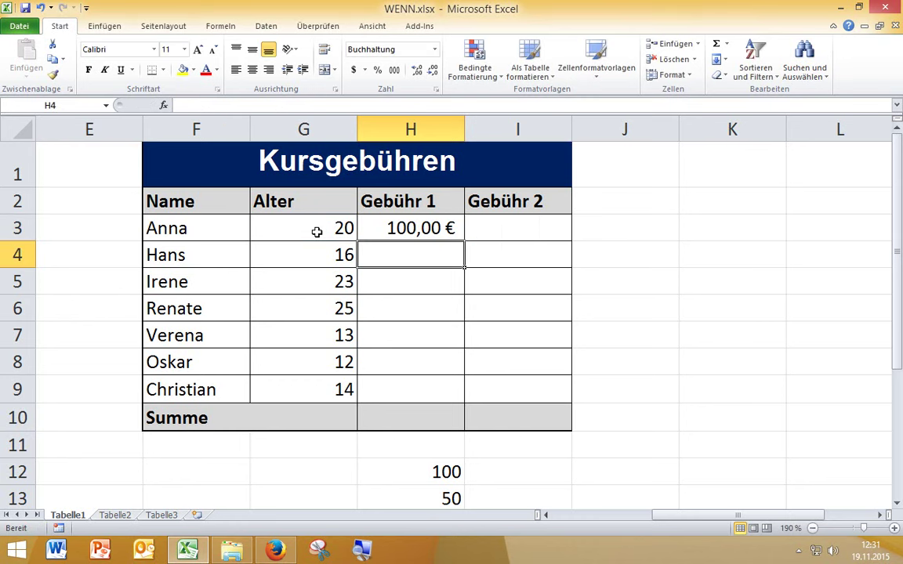
Copy the WENN formula from H3 down through H9 and check the copied rows.
{"action": "left_click", "coordinate": [421, 228]}
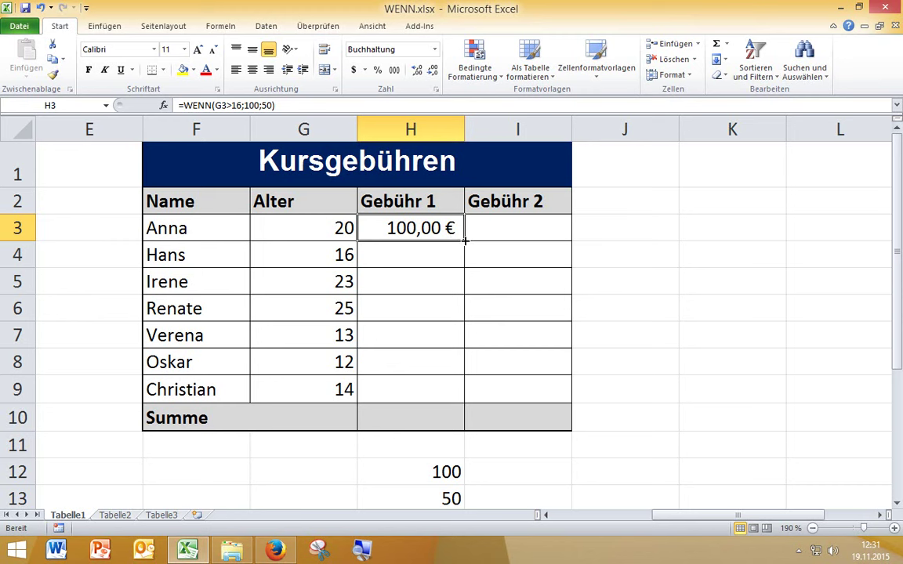
{"action": "left_click_drag", "start_coordinate": [464, 242], "coordinate": [469, 315]}
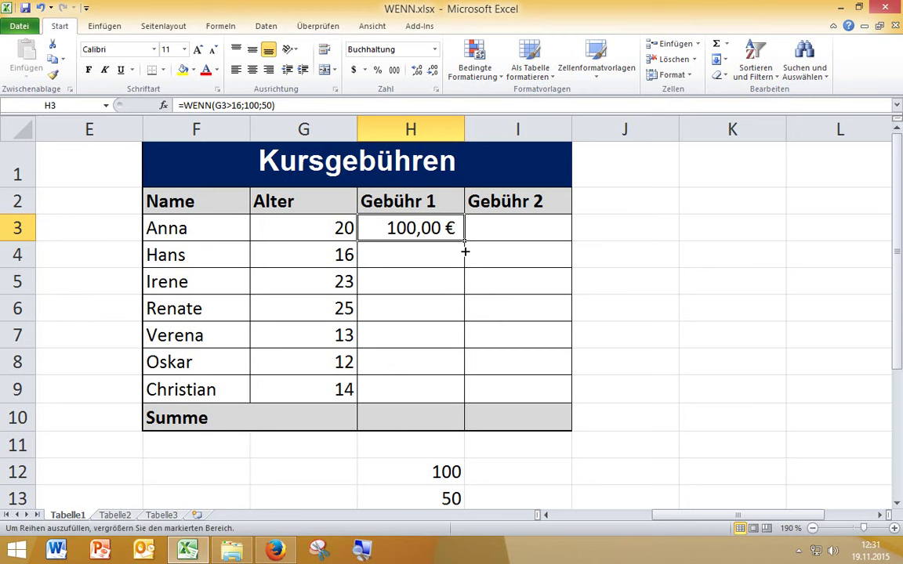
{"action": "left_click_drag", "start_coordinate": [469, 315], "coordinate": [467, 402]}
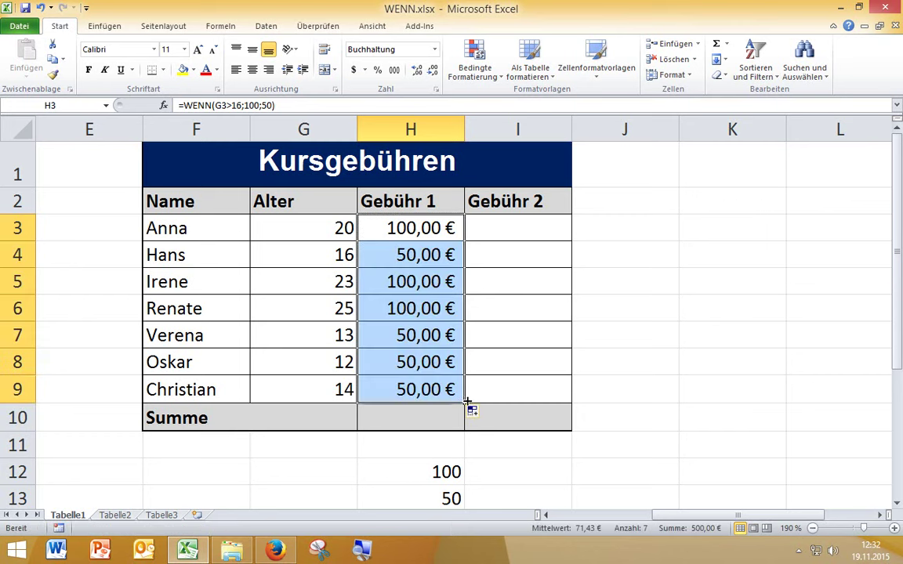
{"action": "left_click", "coordinate": [678, 373]}
{"action": "left_click", "coordinate": [425, 256]}
{"action": "left_click", "coordinate": [430, 282]}
Check the copied fee formulas down to H9 and confirm H7 references G7.
{"action": "left_click", "coordinate": [425, 310]}
{"action": "left_click", "coordinate": [427, 336]}
{"action": "left_click", "coordinate": [427, 362]}
{"action": "left_click", "coordinate": [403, 392]}
{"action": "left_click", "coordinate": [343, 387]}
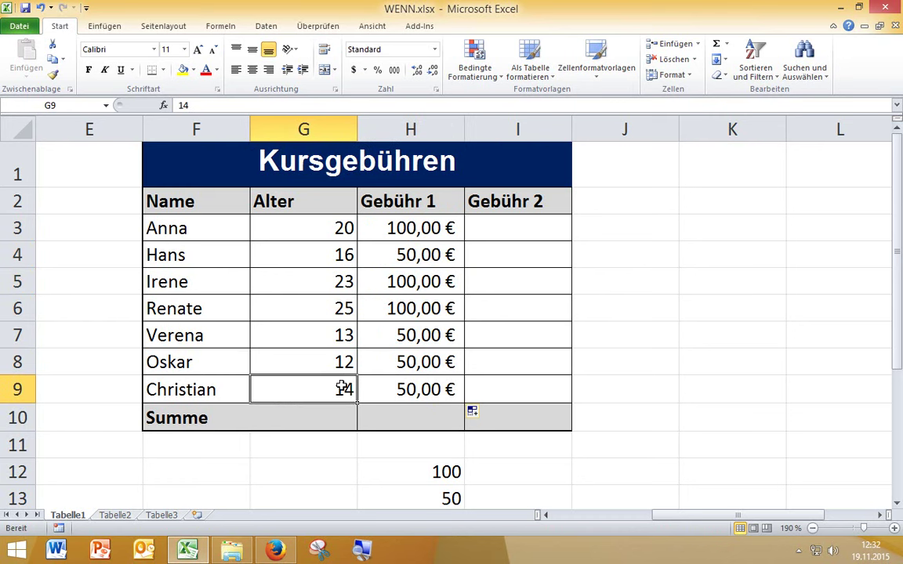
{"action": "left_click", "coordinate": [381, 333]}
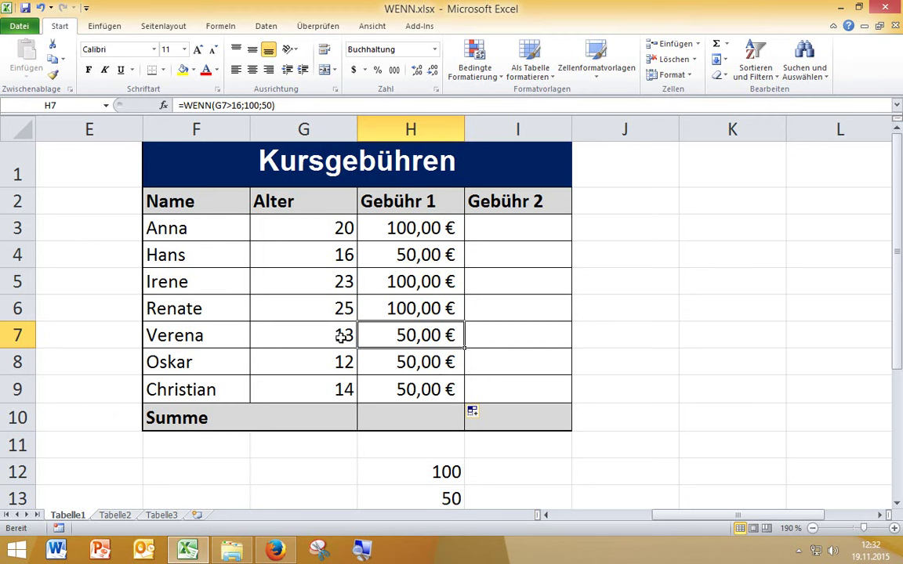
Change the age in G7 from 13 to 20 and verify H7 shows 100,00 €.
{"action": "left_click", "coordinate": [304, 335]}
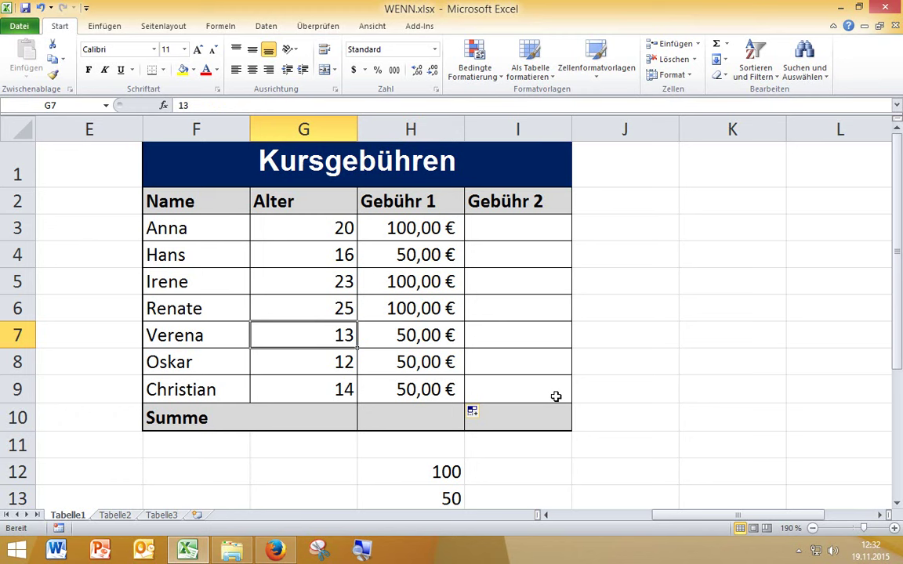
{"action": "type", "text": "20"}
{"action": "key", "text": "Return"}
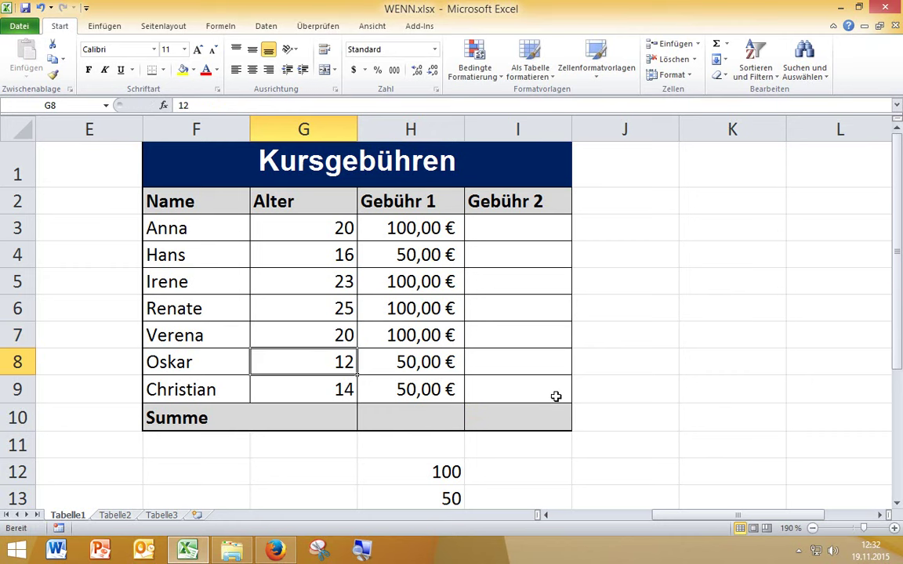
{"action": "left_click", "coordinate": [409, 333]}
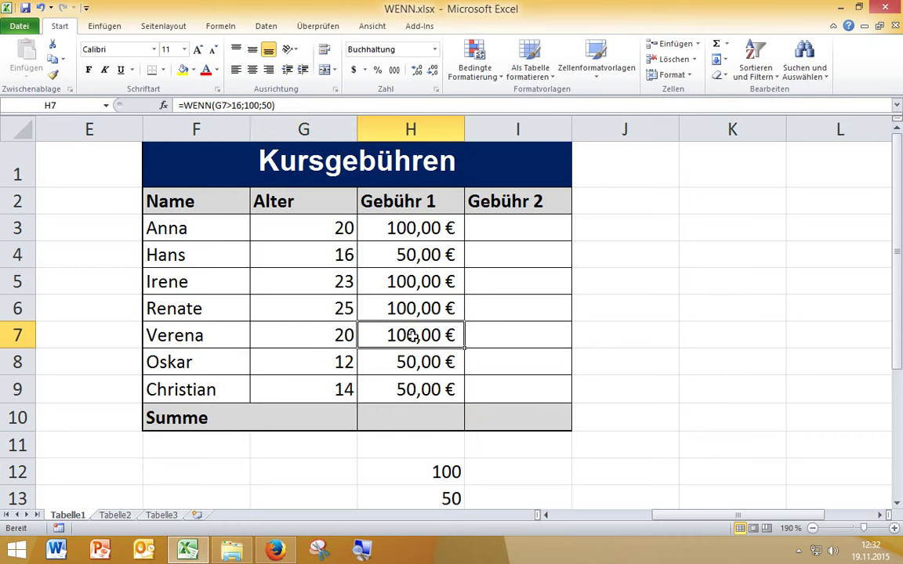